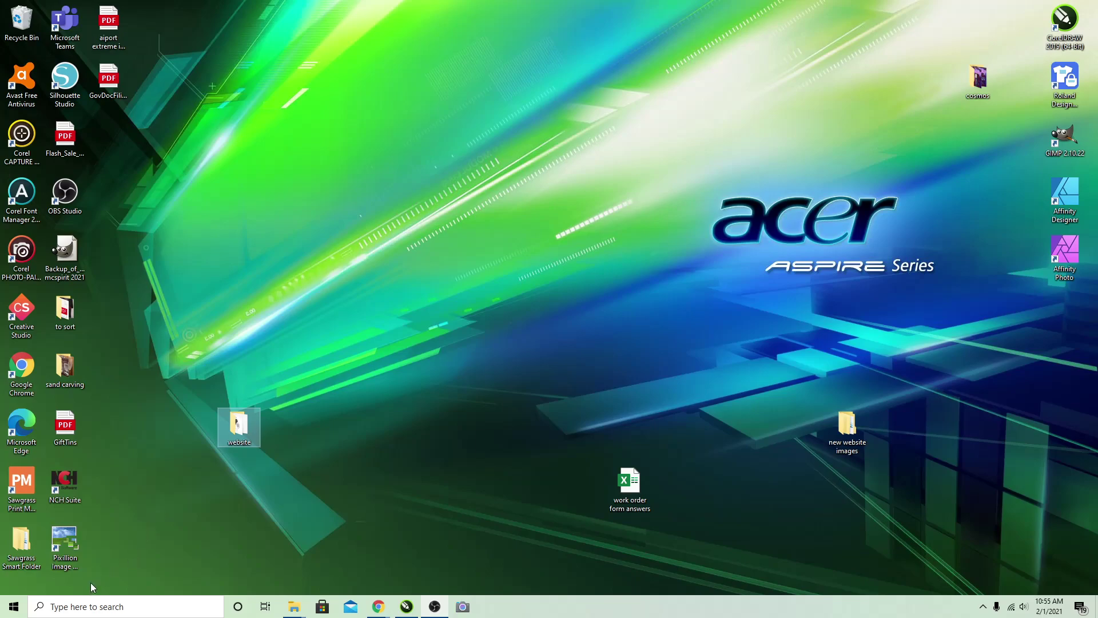
# Open Windows Settings from the Start button's right-click quick-link menu.
pyautogui.click(72, 606)
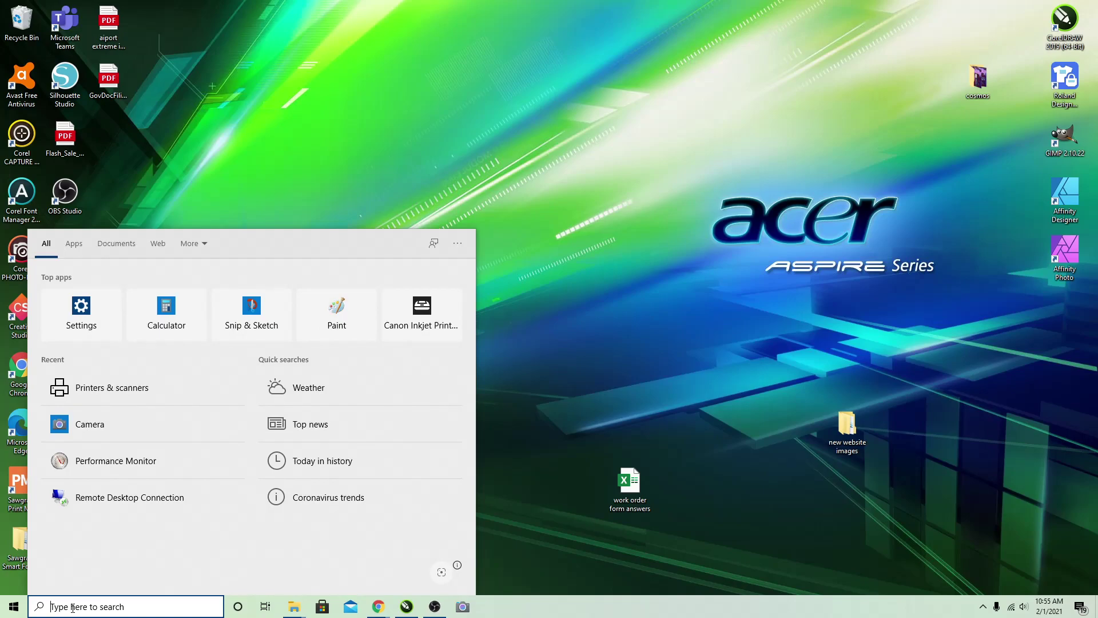
pyautogui.click(15, 584)
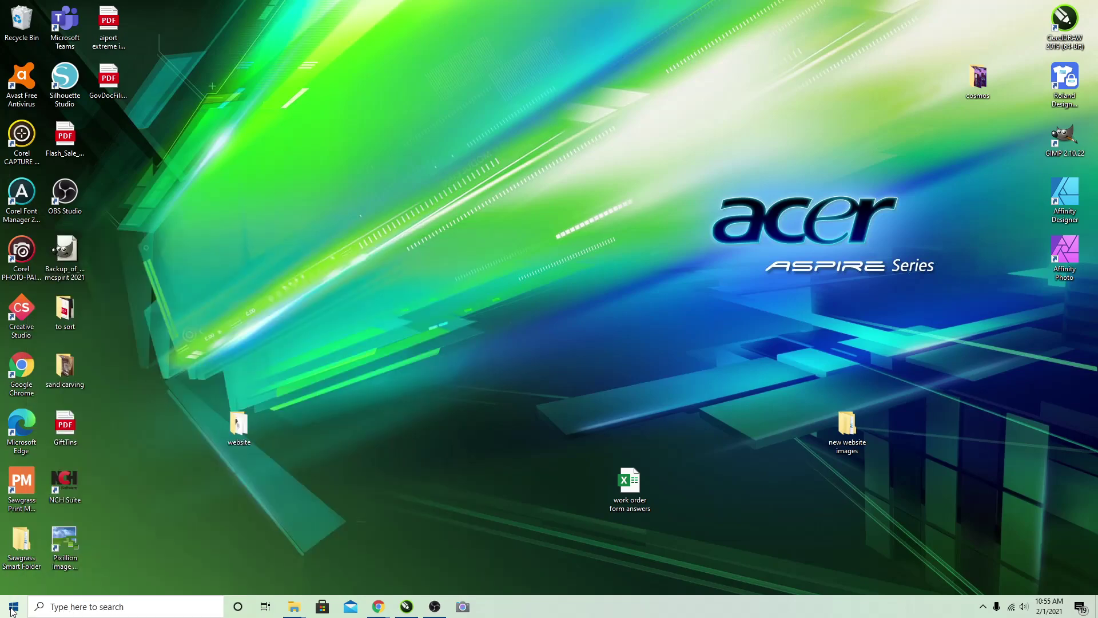
pyautogui.rightClick(14, 607)
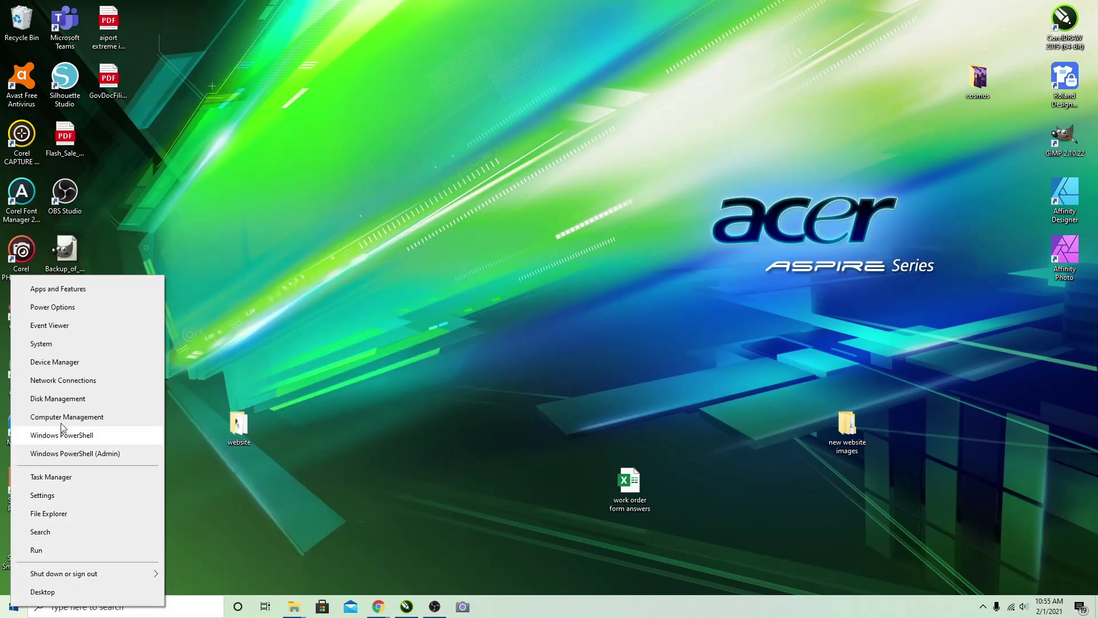
pyautogui.click(61, 494)
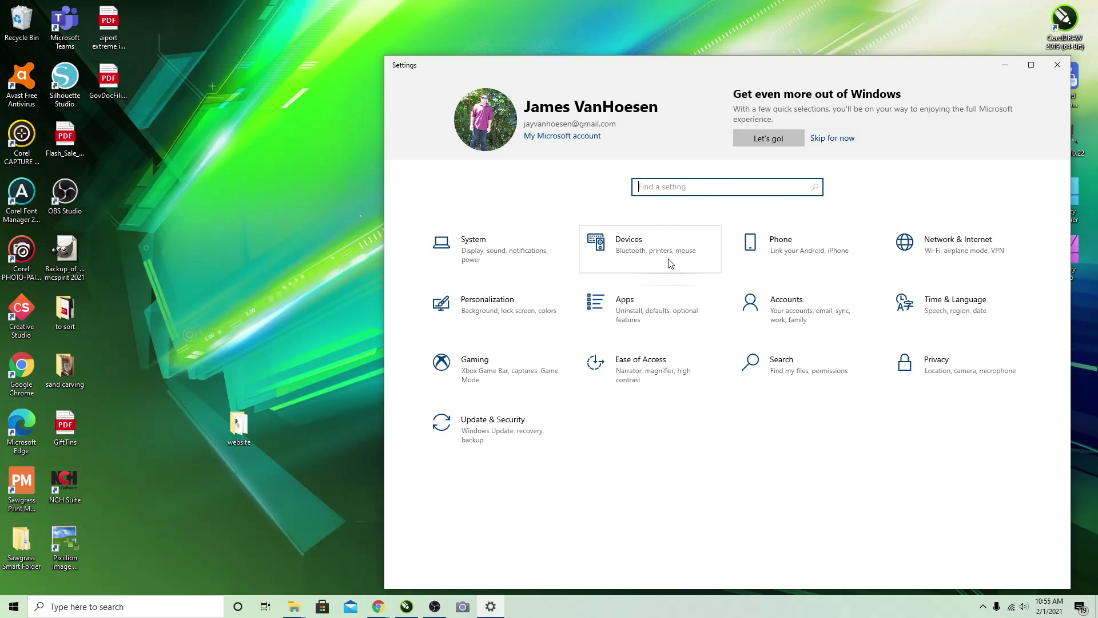
# Go to Devices > Printers & scanners and manage the EPSONEED5E8 (WF-7720 Series) printer.
pyautogui.click(633, 255)
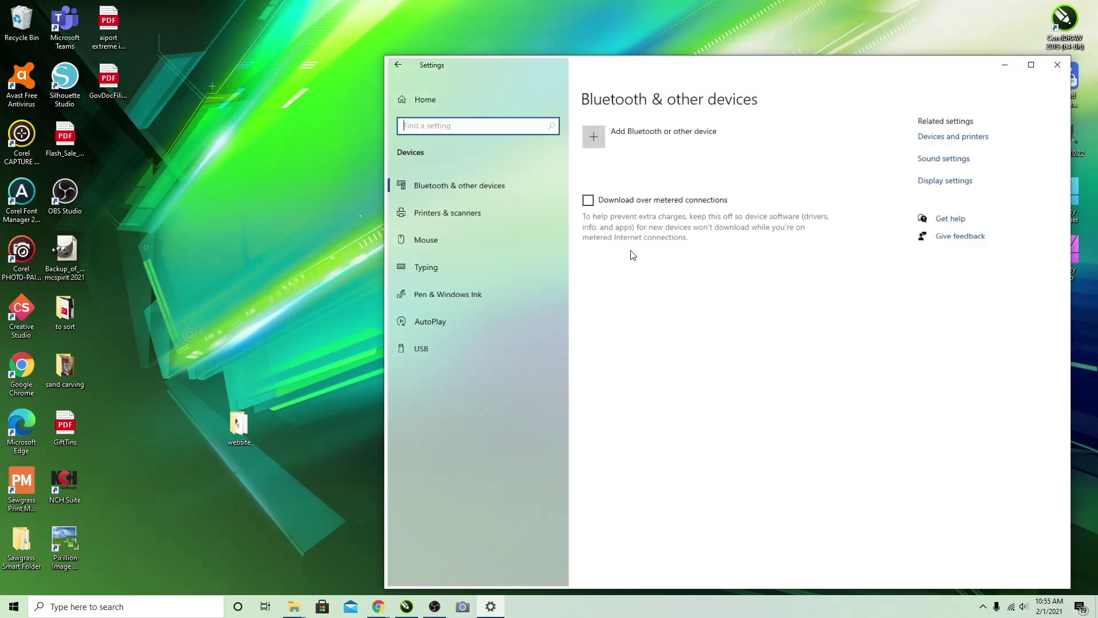
pyautogui.click(433, 214)
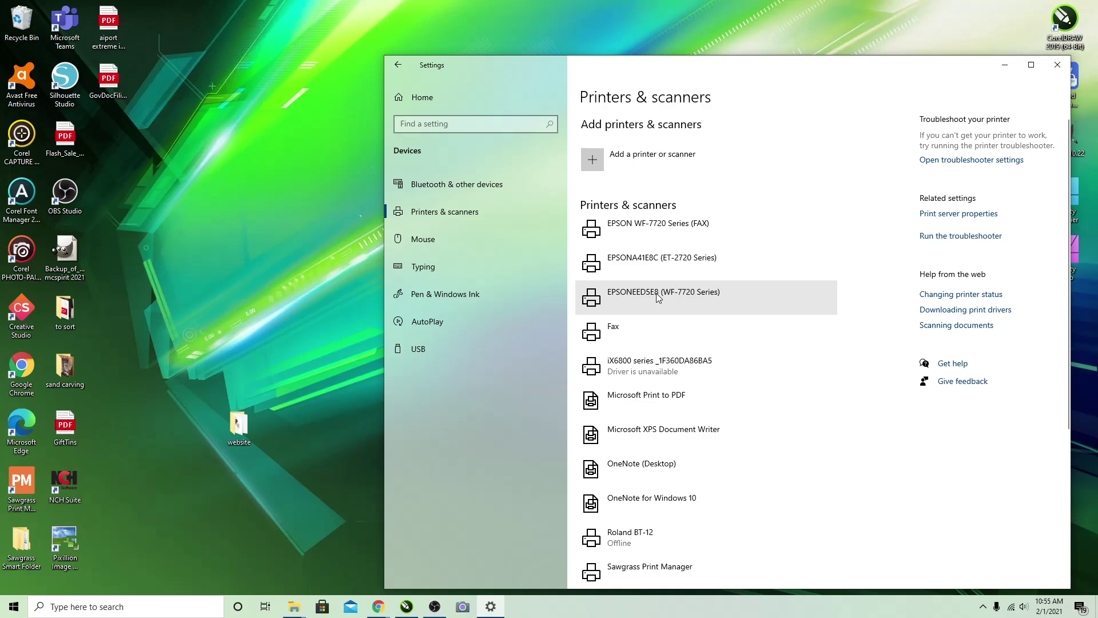
pyautogui.click(656, 293)
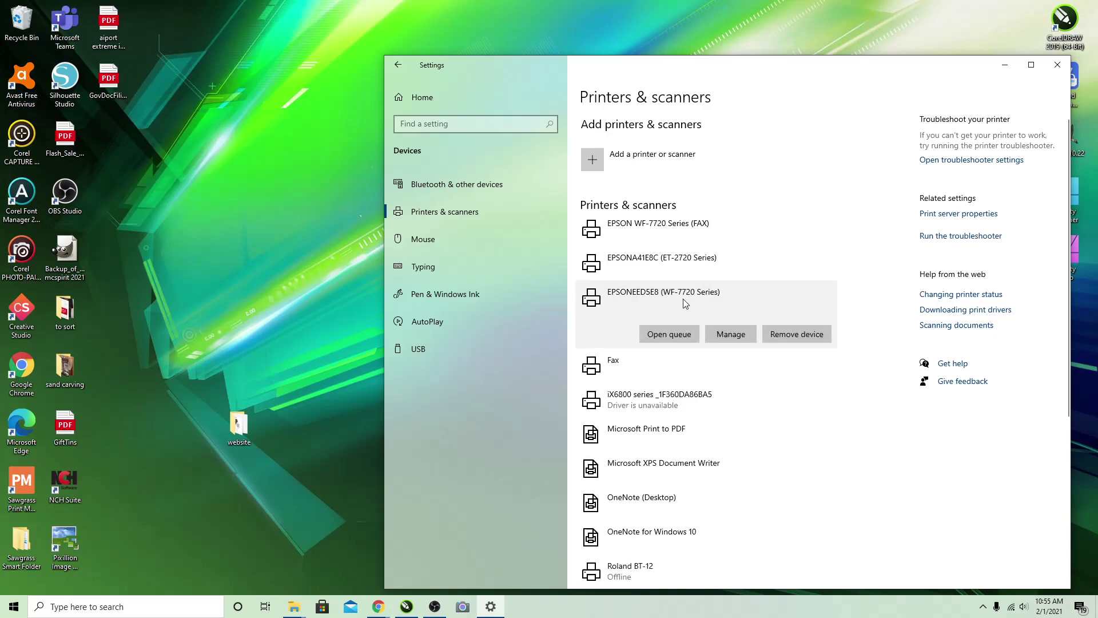
pyautogui.click(730, 336)
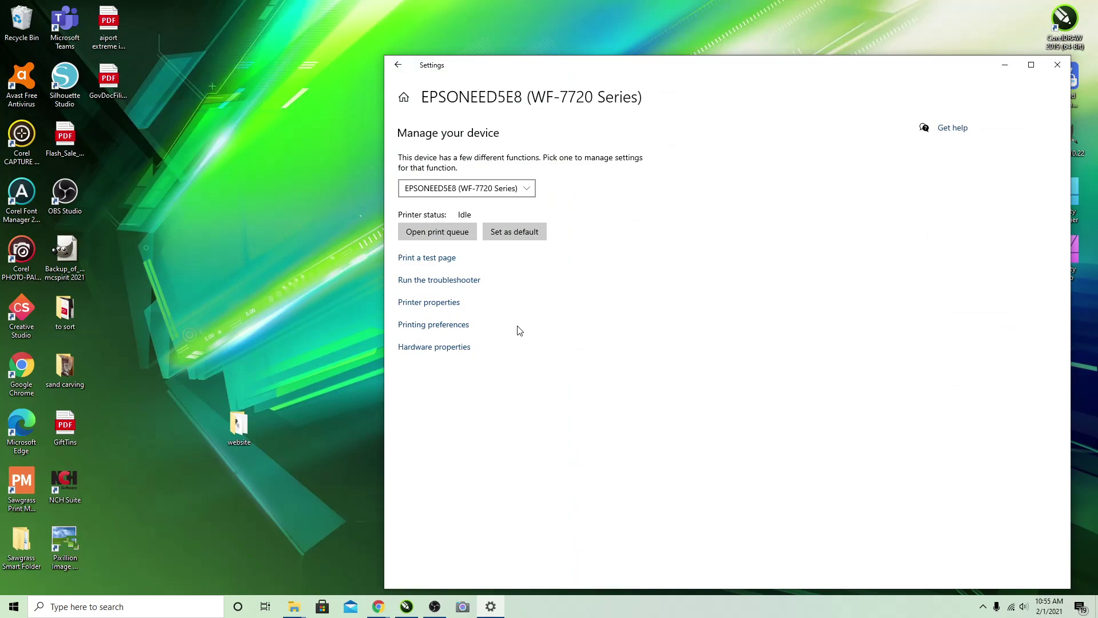
# Open Printing preferences and set Paper Type to Premium Presentation Paper Matte after trying Plain Paper.
pyautogui.click(436, 330)
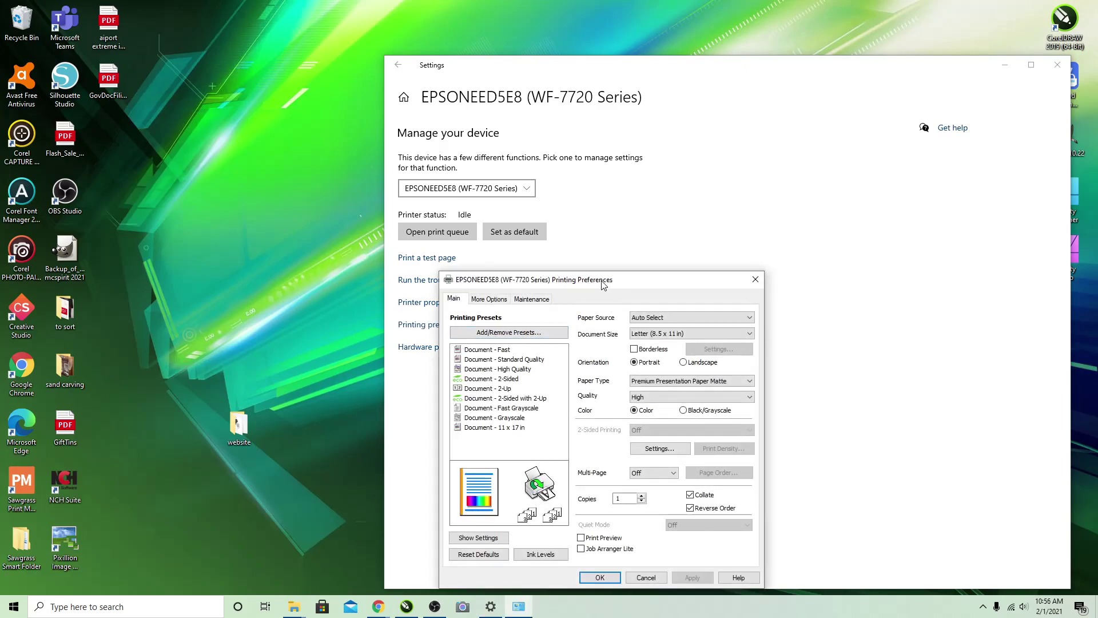
pyautogui.moveTo(591, 284); pyautogui.dragTo(677, 195)
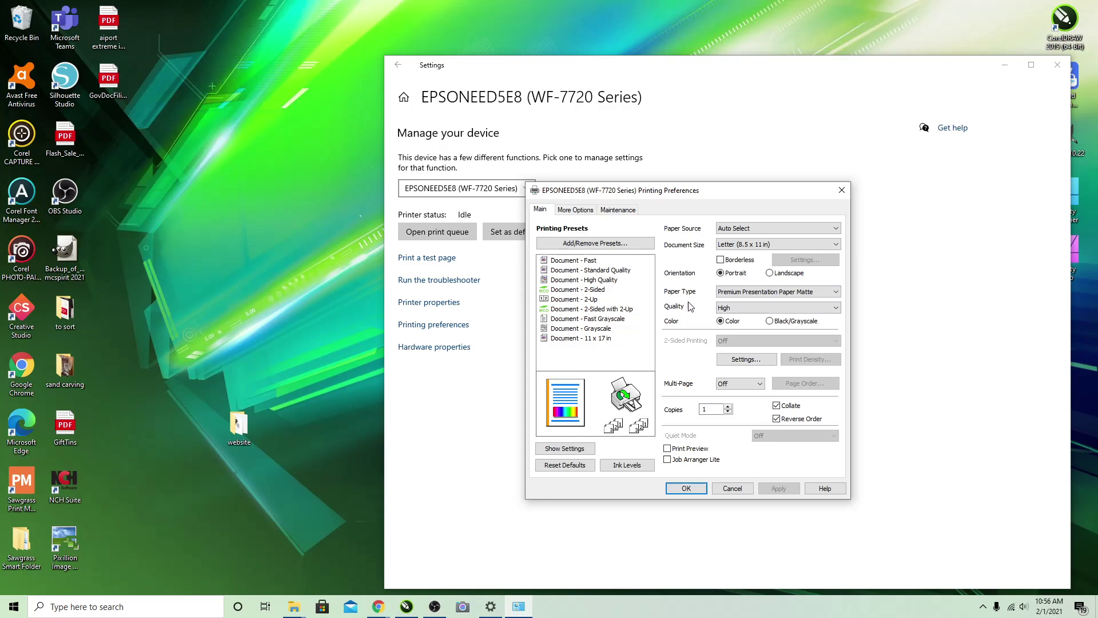
pyautogui.click(736, 293)
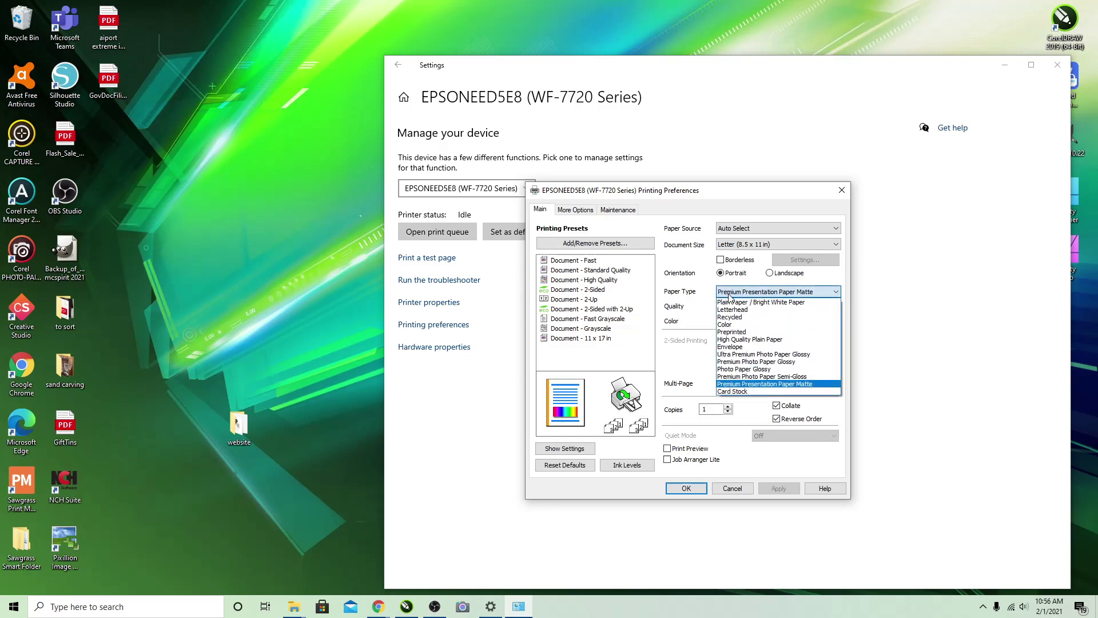
pyautogui.click(753, 302)
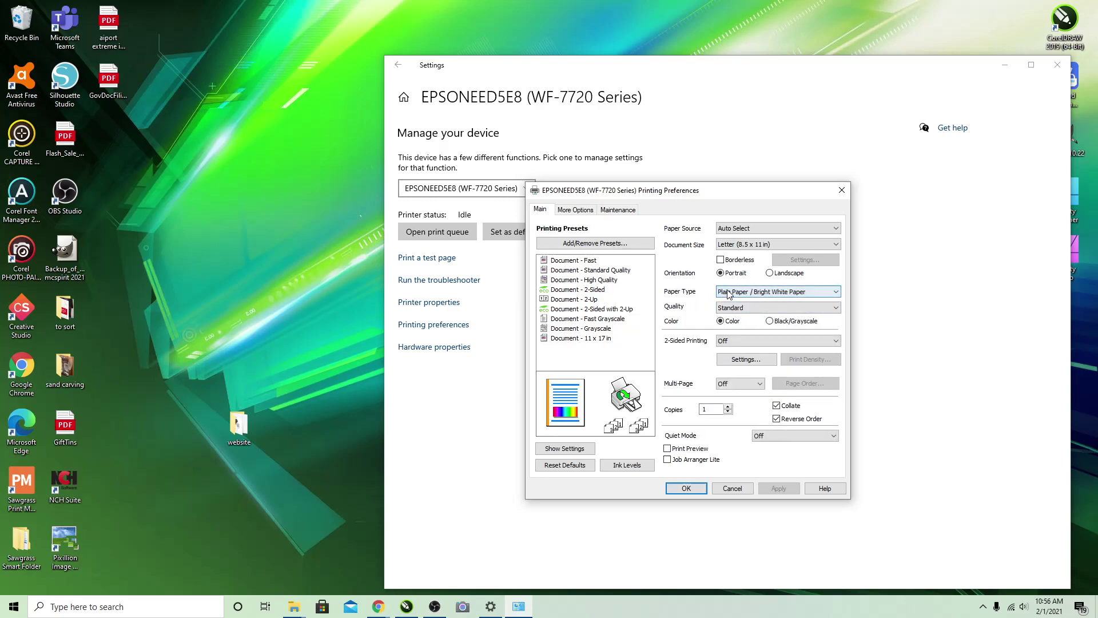
pyautogui.click(730, 293)
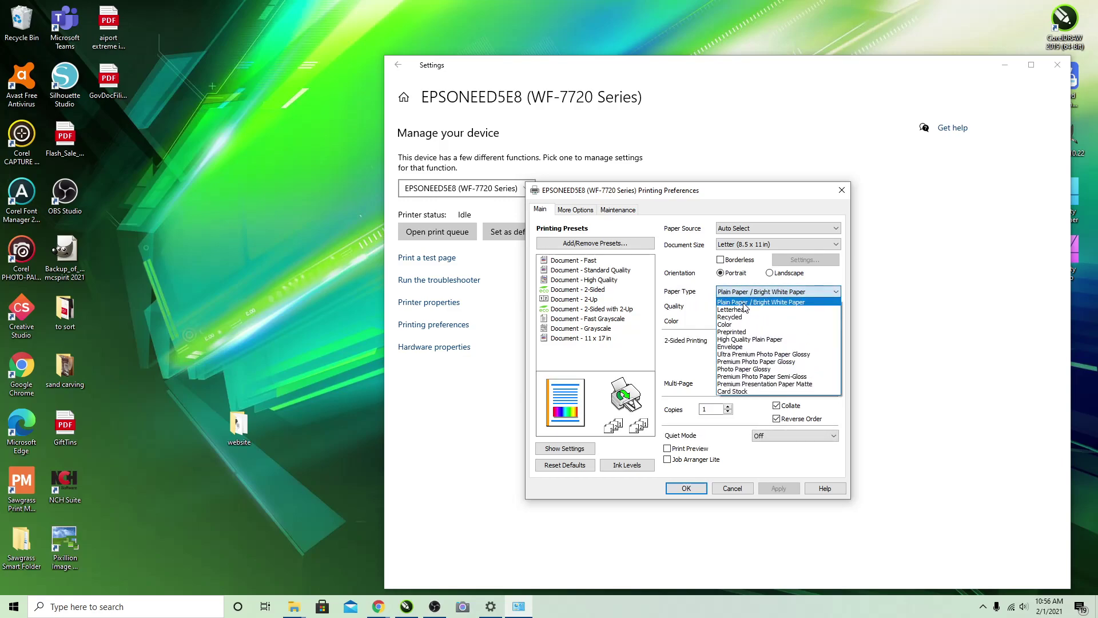
pyautogui.click(758, 384)
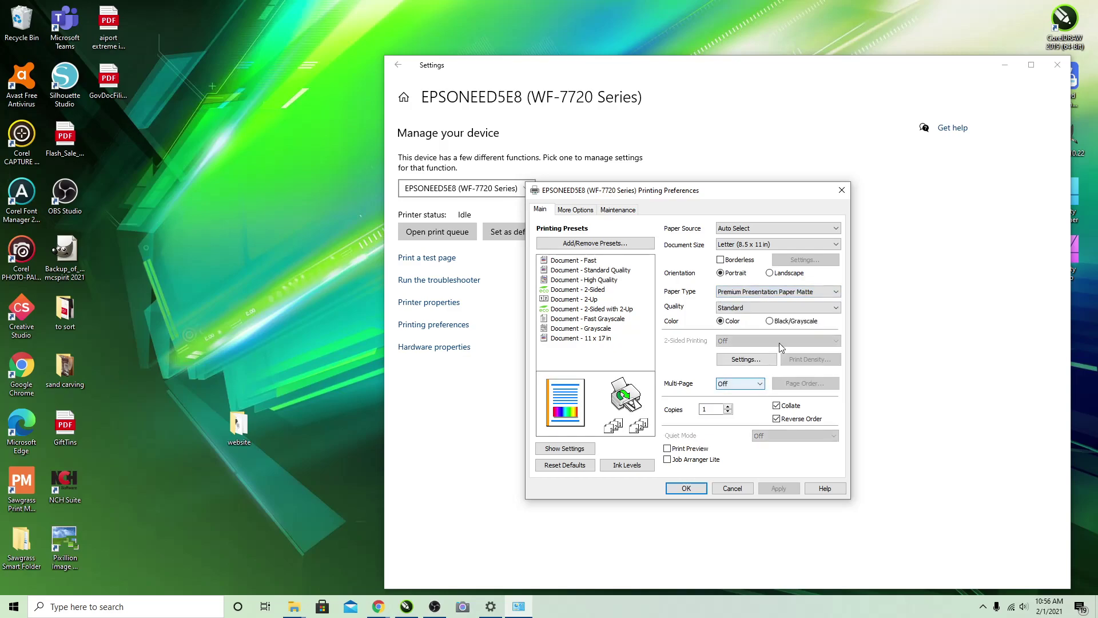
# Set the print Quality to High.
pyautogui.click(743, 308)
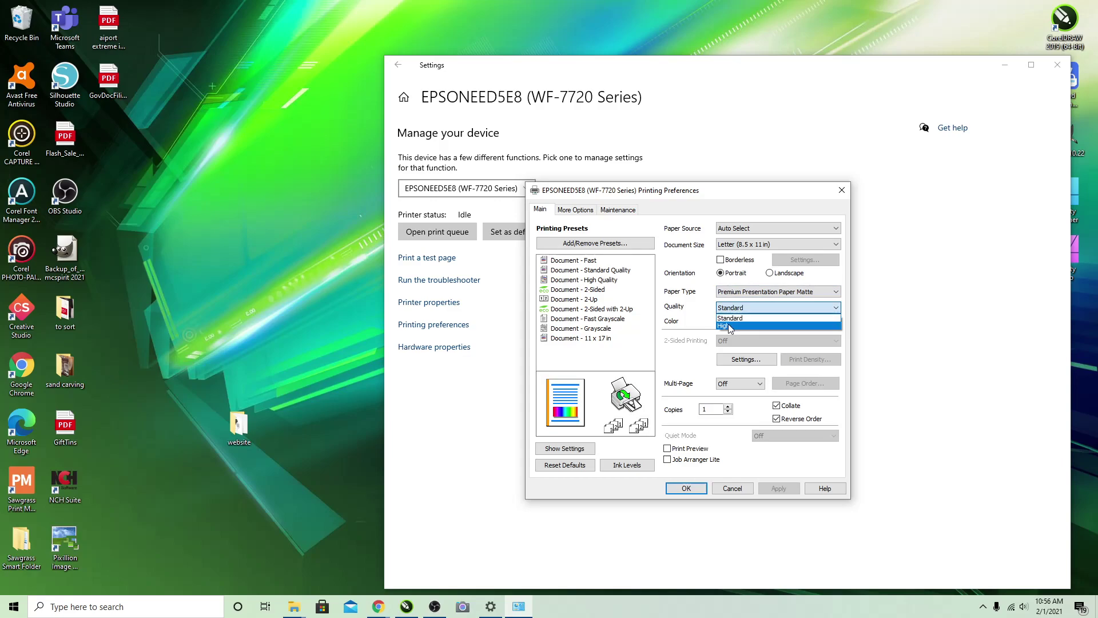
pyautogui.click(729, 325)
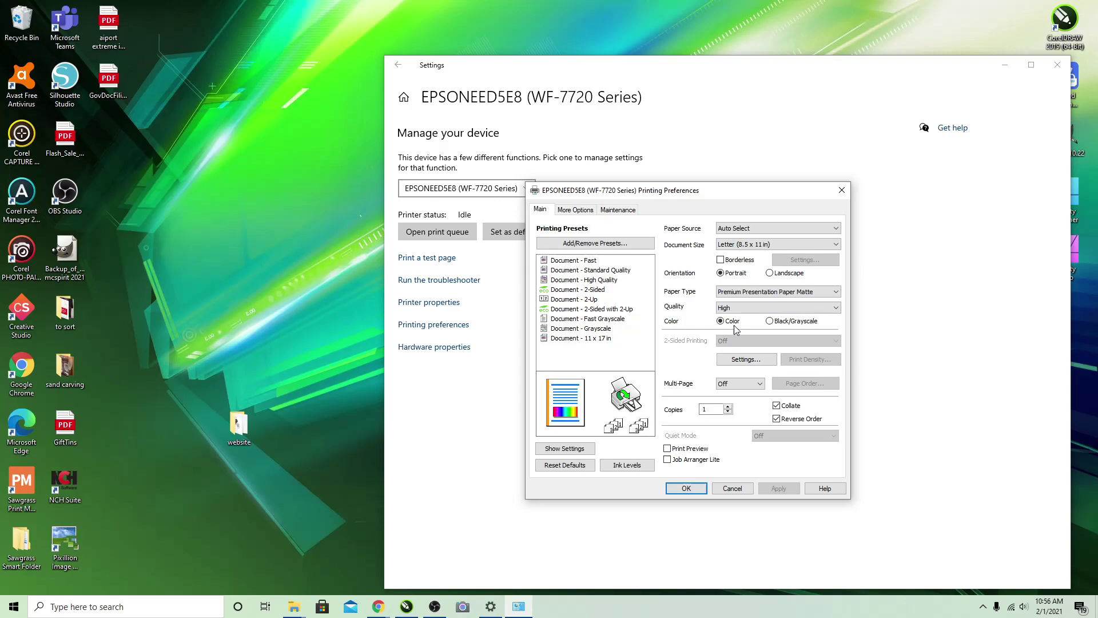
pyautogui.click(722, 322)
# On More Options, set Color Correction to Custom and choose ICM in the Advanced settings.
pyautogui.click(579, 215)
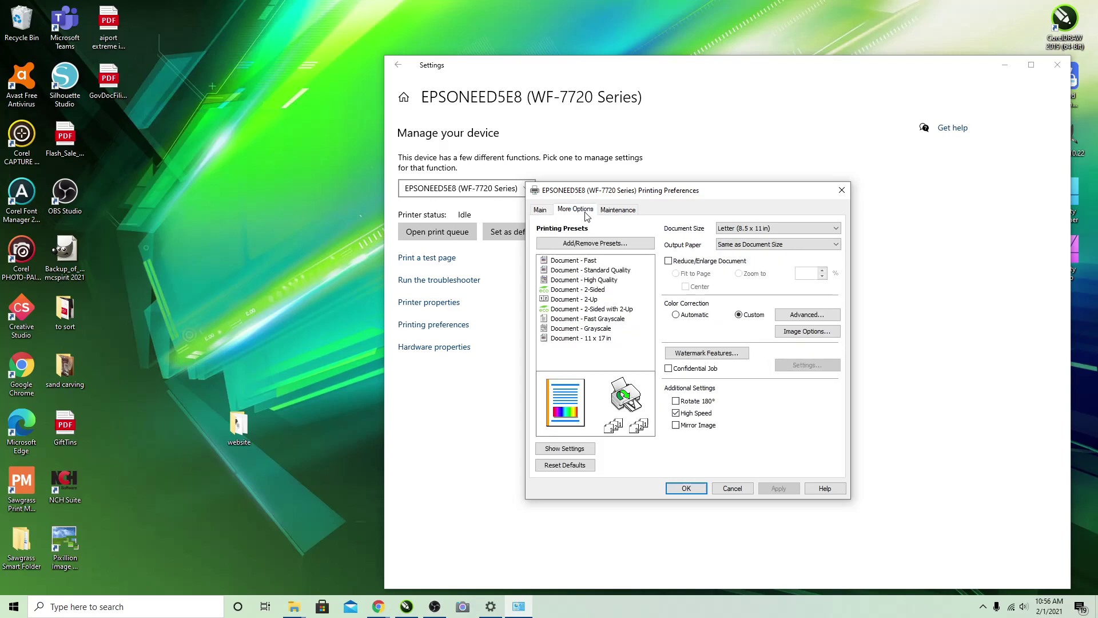
pyautogui.click(676, 314)
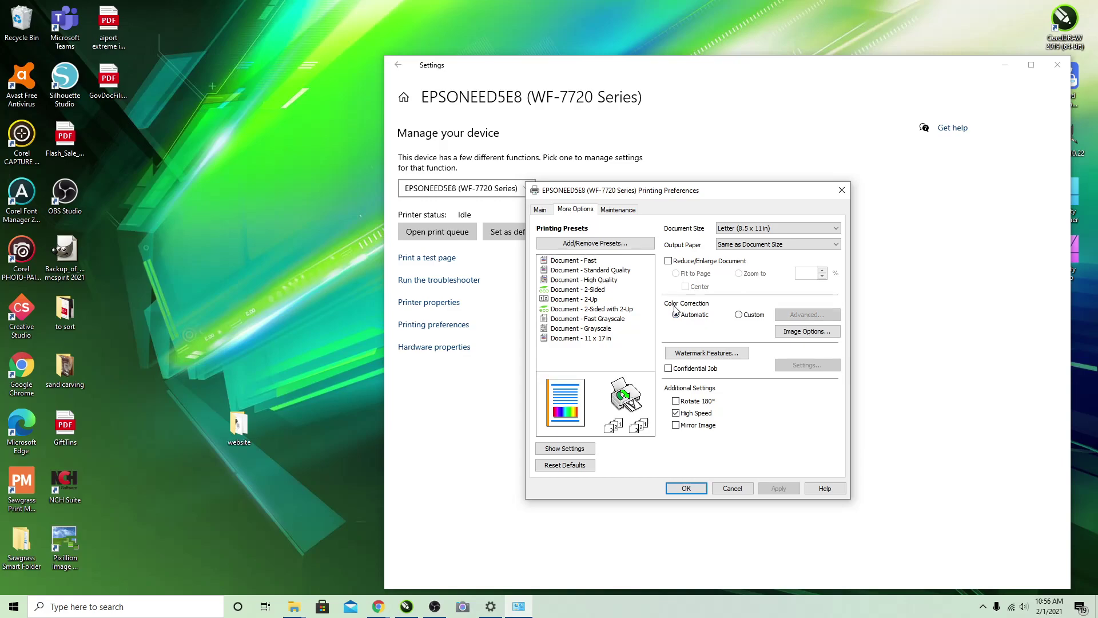
pyautogui.click(739, 314)
pyautogui.click(804, 317)
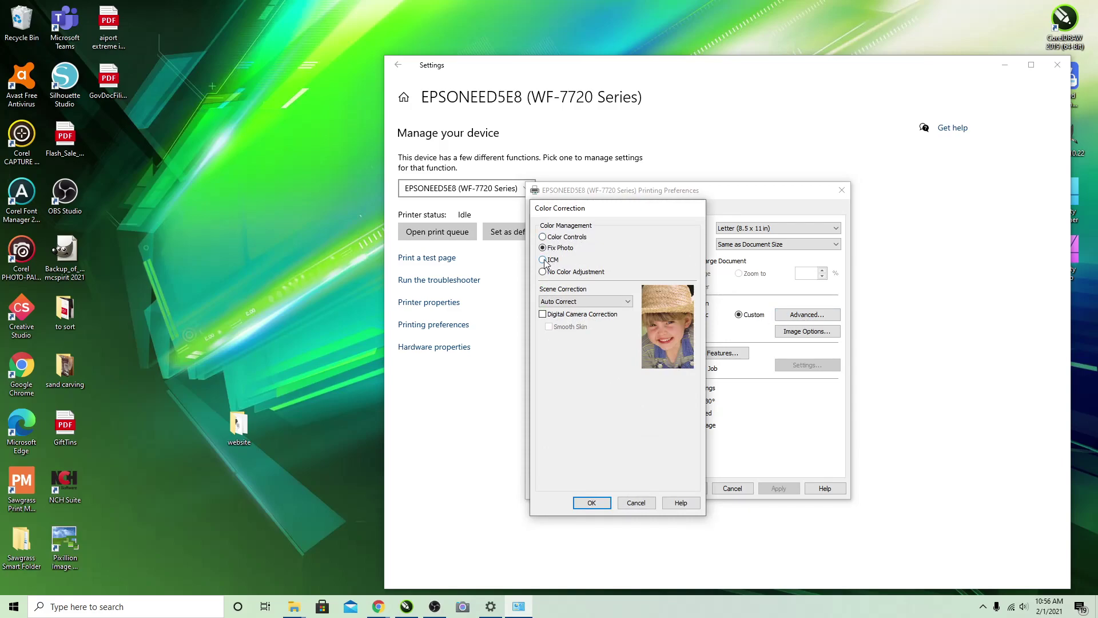
pyautogui.click(544, 261)
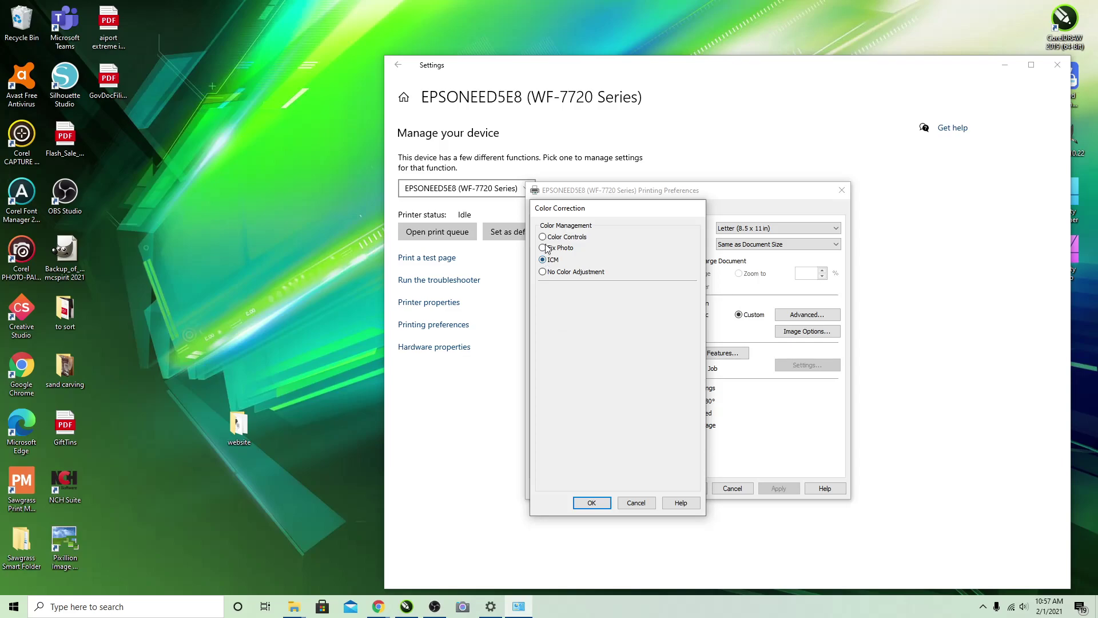
# Use Color Controls with Adobe RGB mode and Gamma 2.2, resetting all adjustments to 0.
pyautogui.click(544, 237)
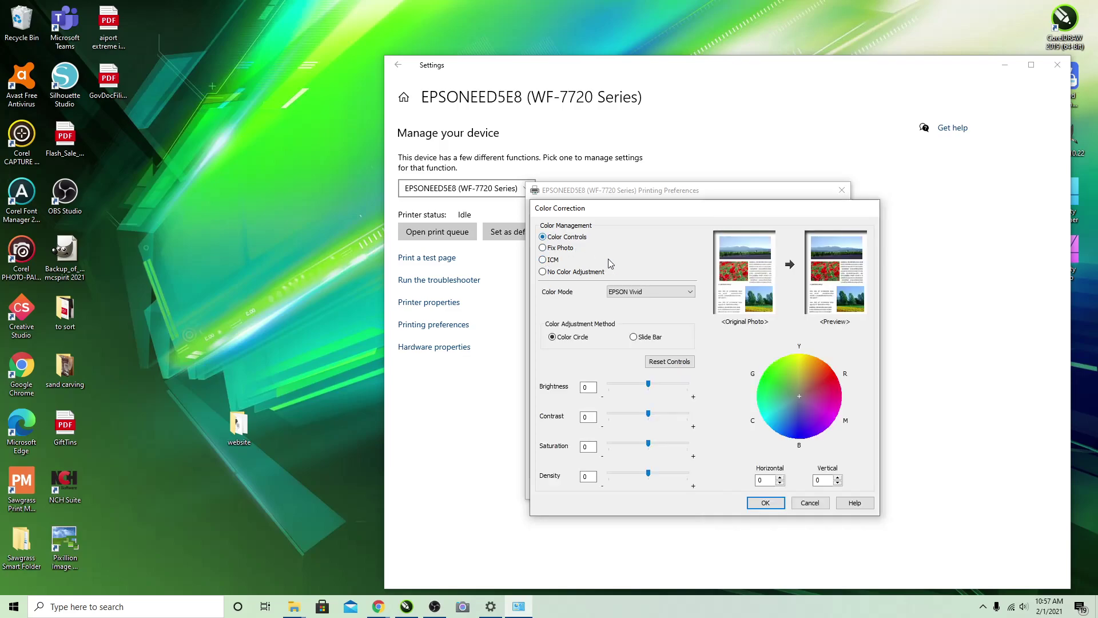
pyautogui.click(650, 290)
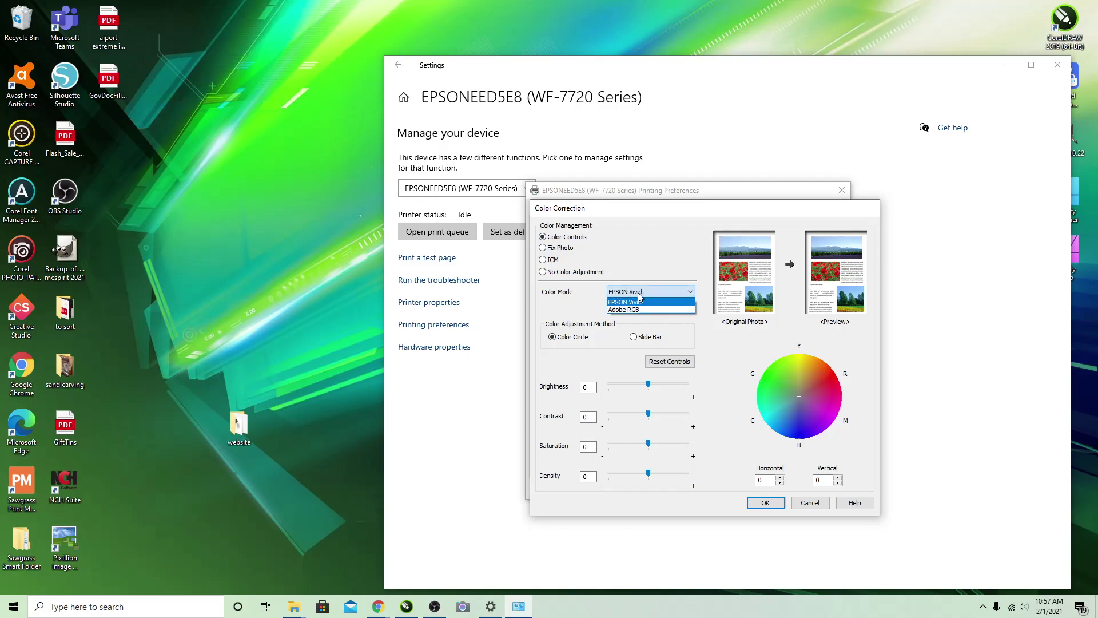
pyautogui.click(631, 309)
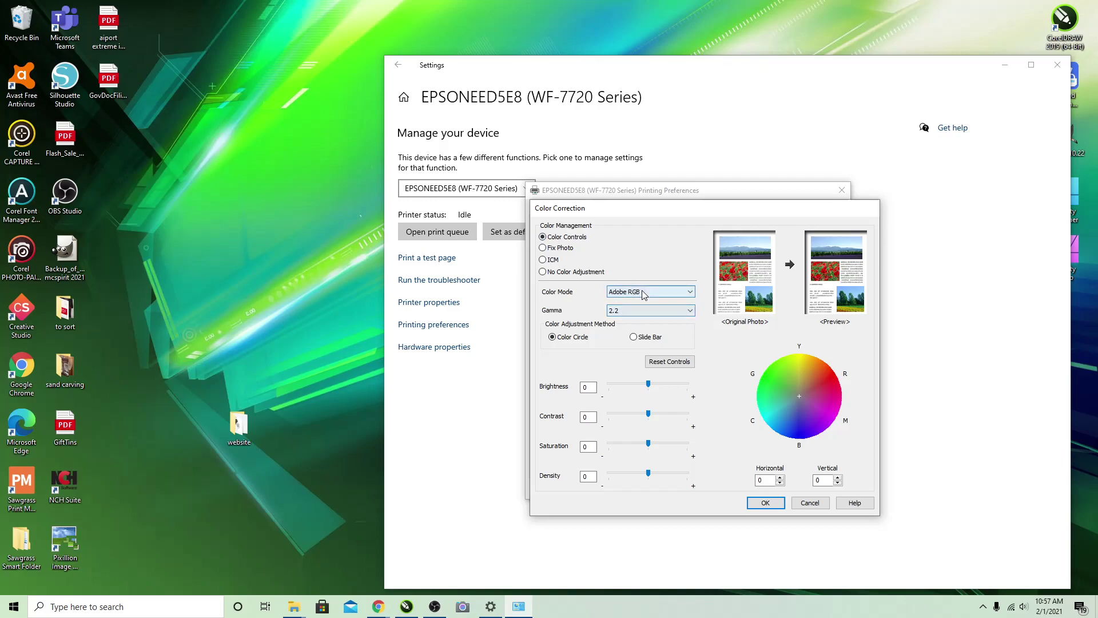
pyautogui.click(625, 318)
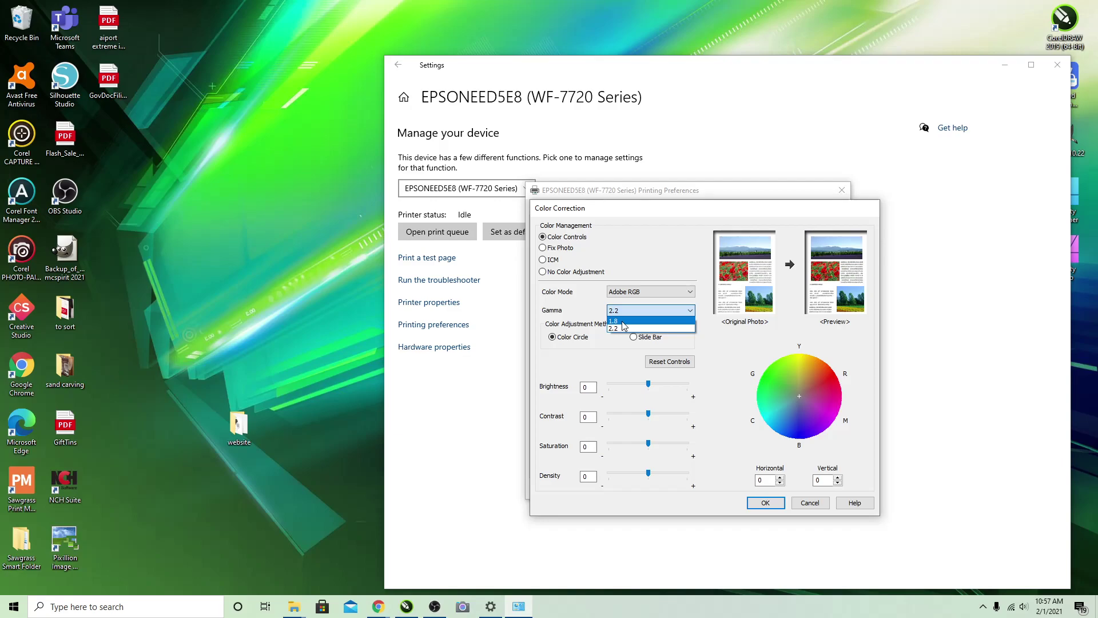
pyautogui.click(622, 321)
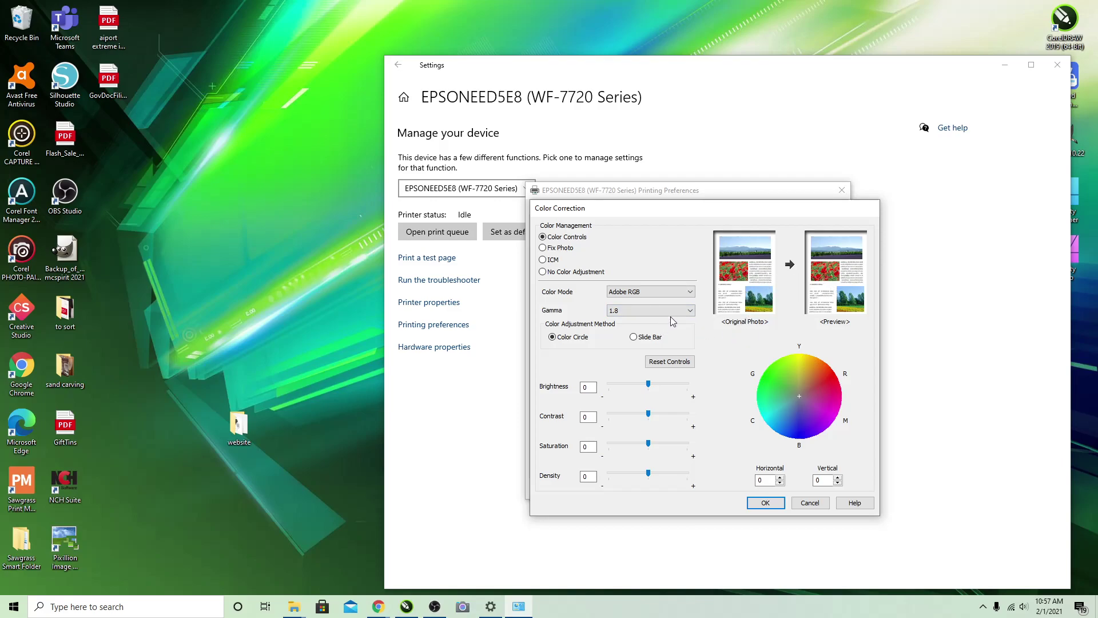
pyautogui.click(689, 311)
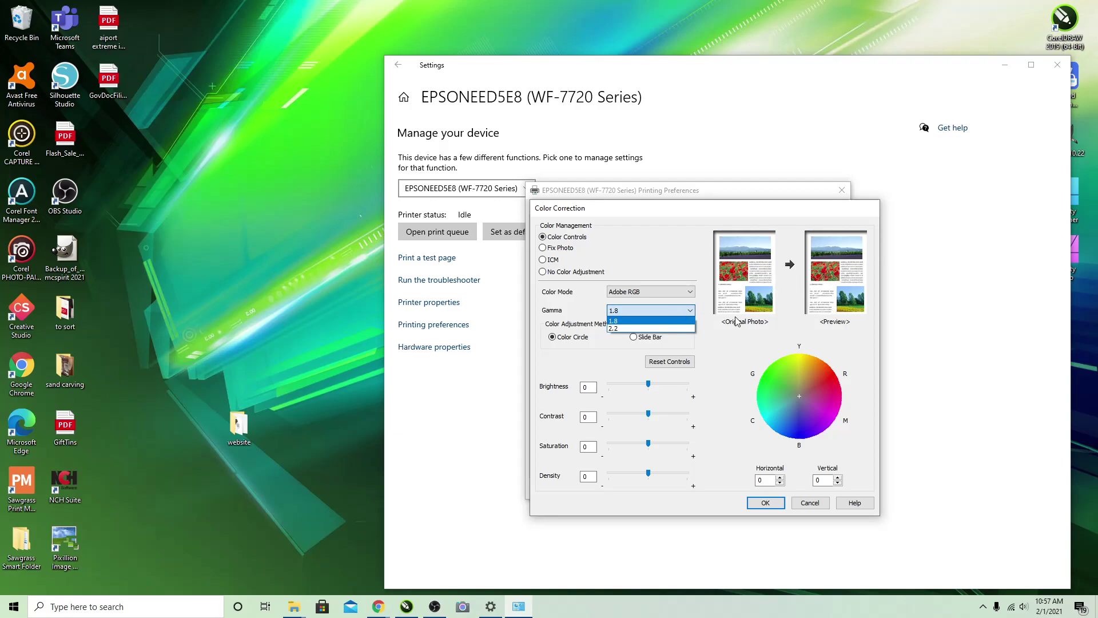
pyautogui.click(656, 329)
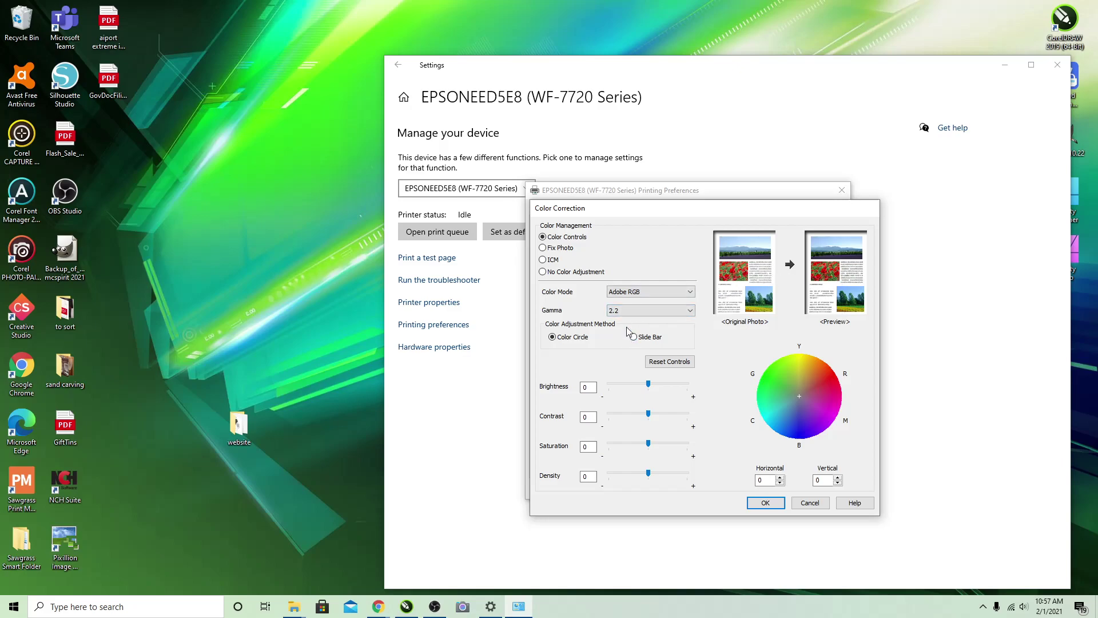
pyautogui.click(688, 366)
# Switch color management back to ICM and confirm the Color Correction dialog.
pyautogui.click(543, 260)
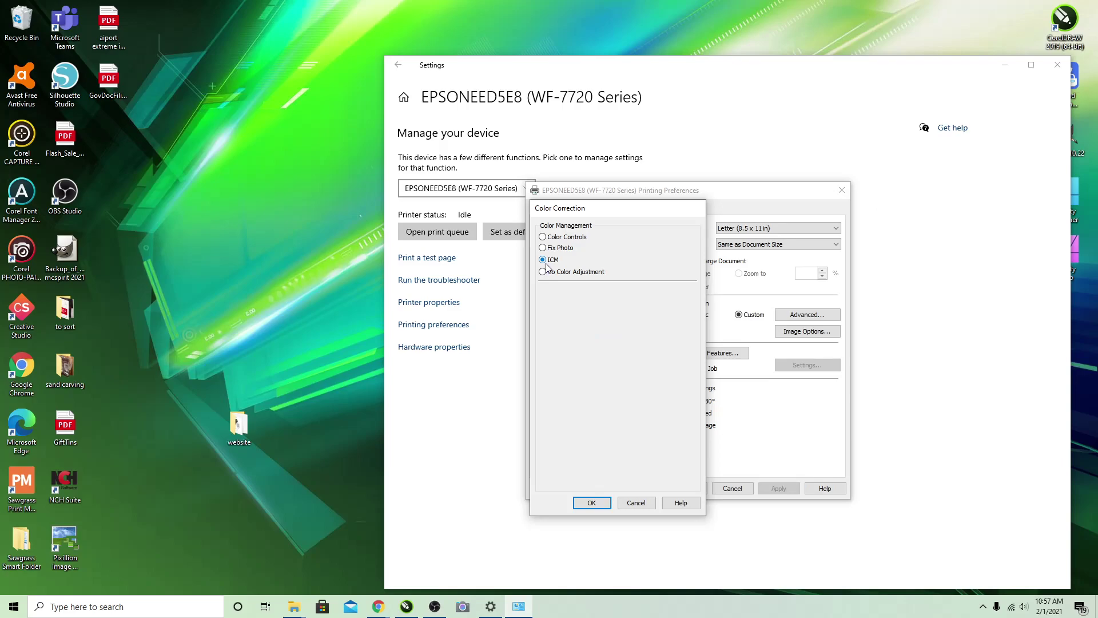
pyautogui.click(592, 503)
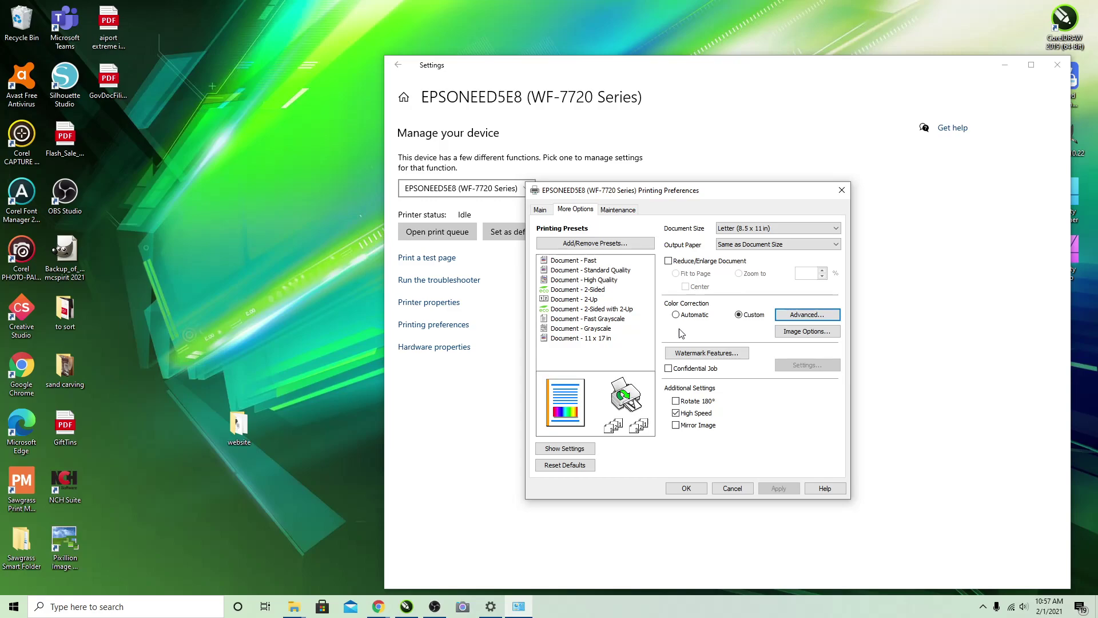
pyautogui.click(677, 416)
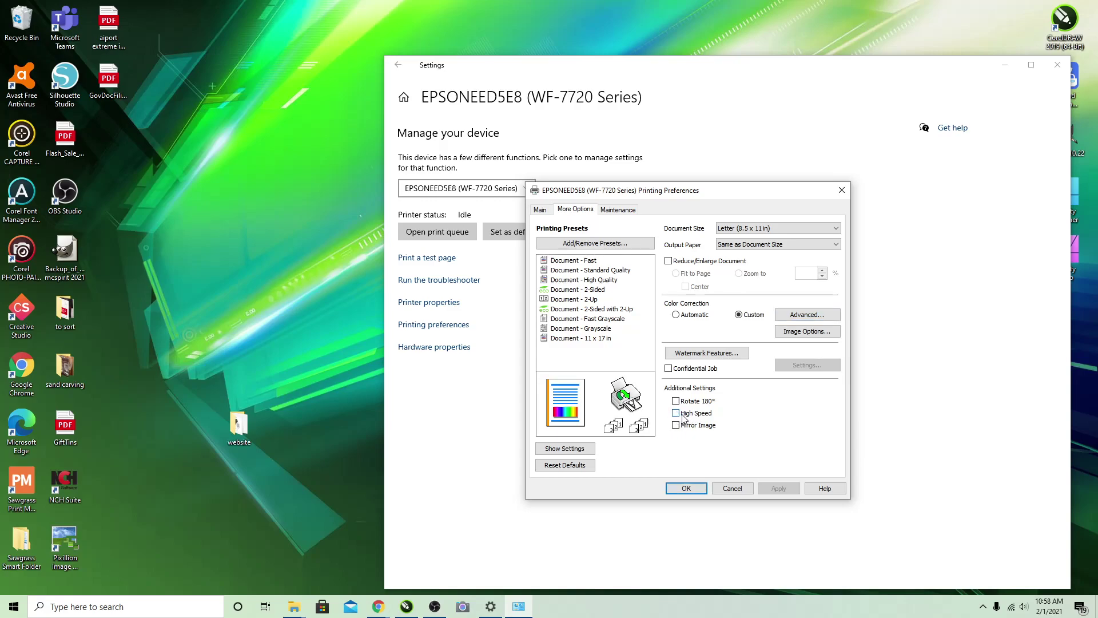
pyautogui.click(676, 416)
# Turn off mirror image, set Color Correction to Automatic and paper to Plain Paper / Bright White Paper, then save.
pyautogui.click(676, 425)
pyautogui.click(688, 315)
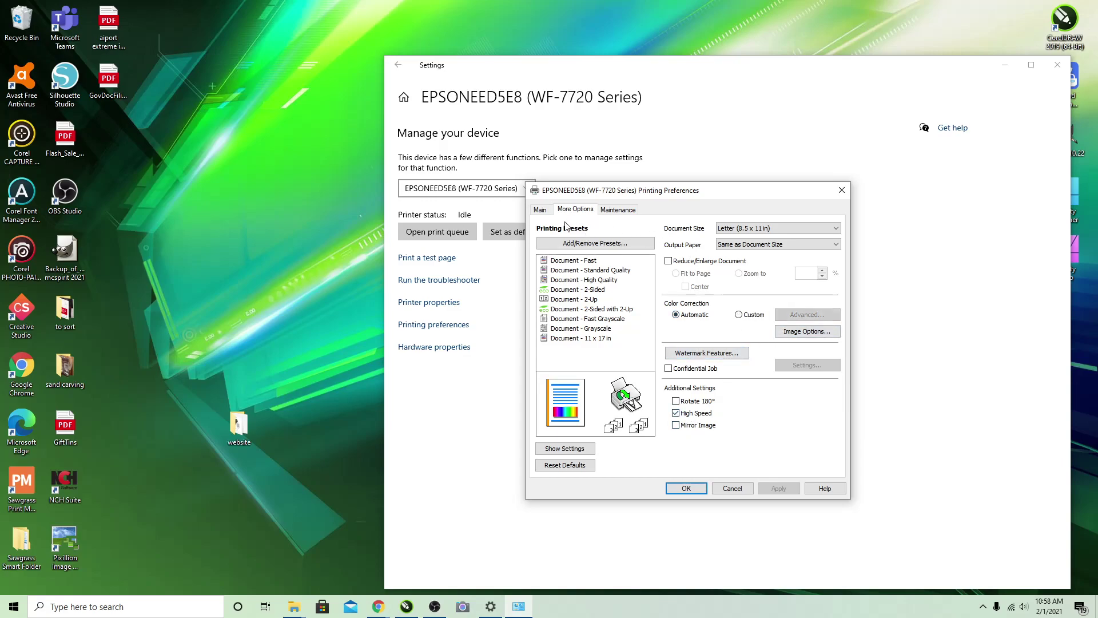
pyautogui.click(540, 210)
pyautogui.click(748, 293)
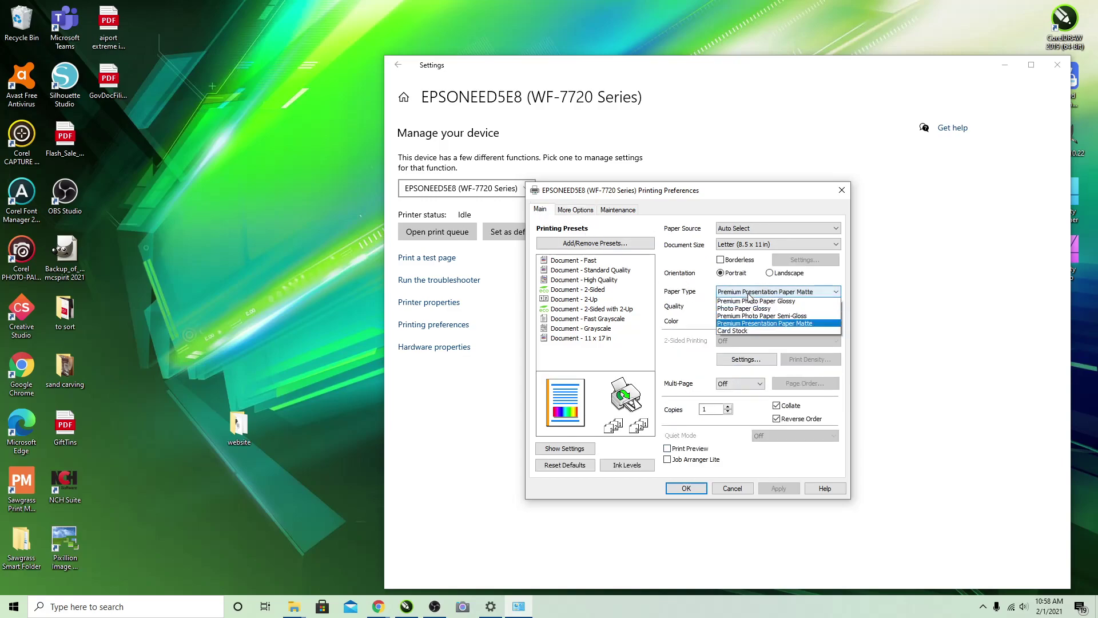
pyautogui.click(747, 302)
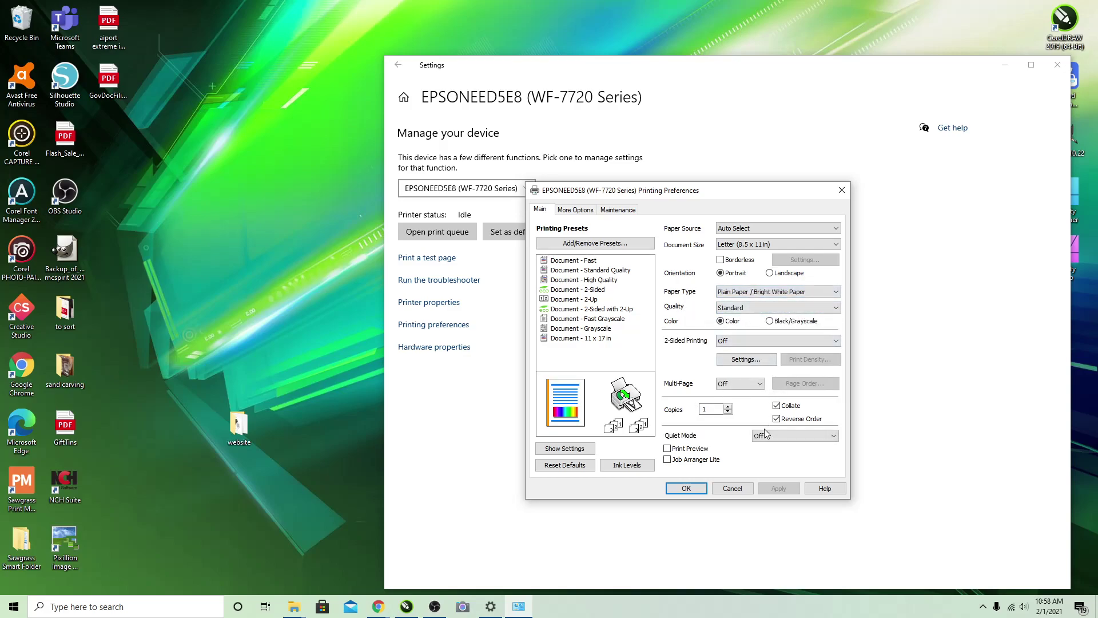
pyautogui.click(686, 489)
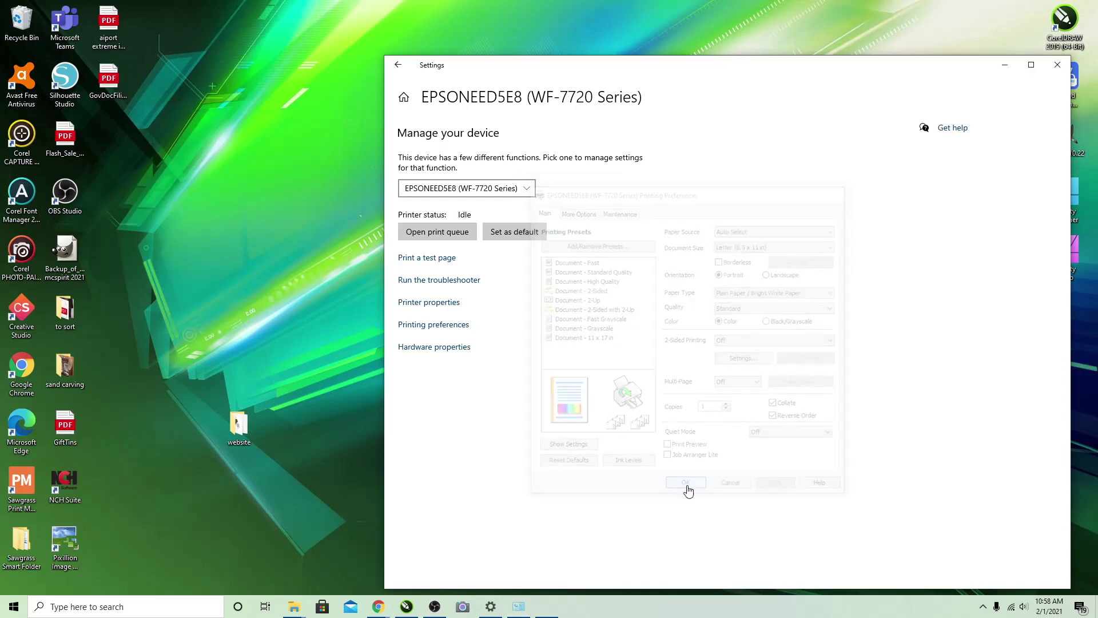